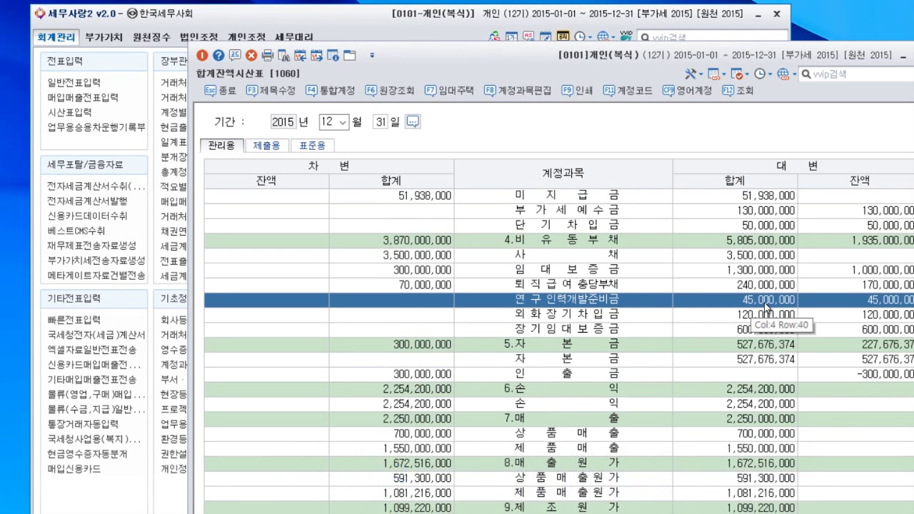
- View the ledger of the 연구인력개발준비금 account from the trial balance, and close both the ledger and the trial balance
double_click(592, 305)
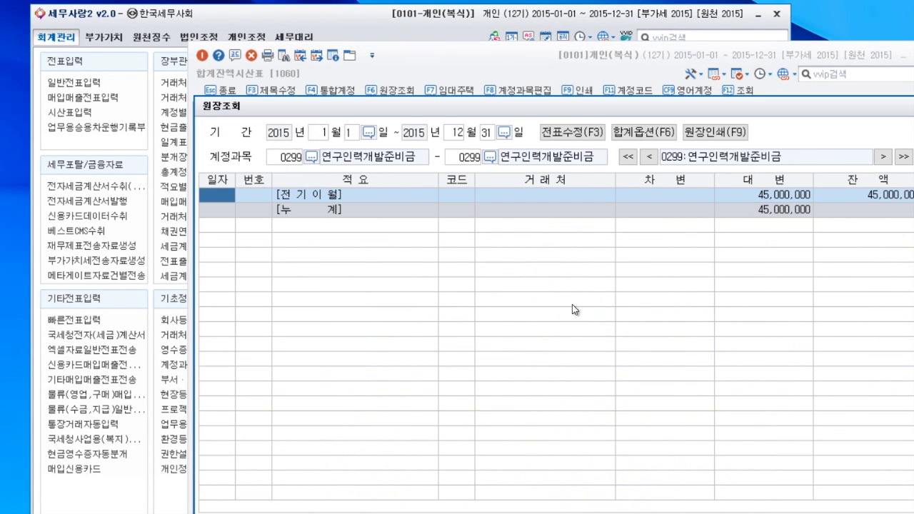
key("Escape")
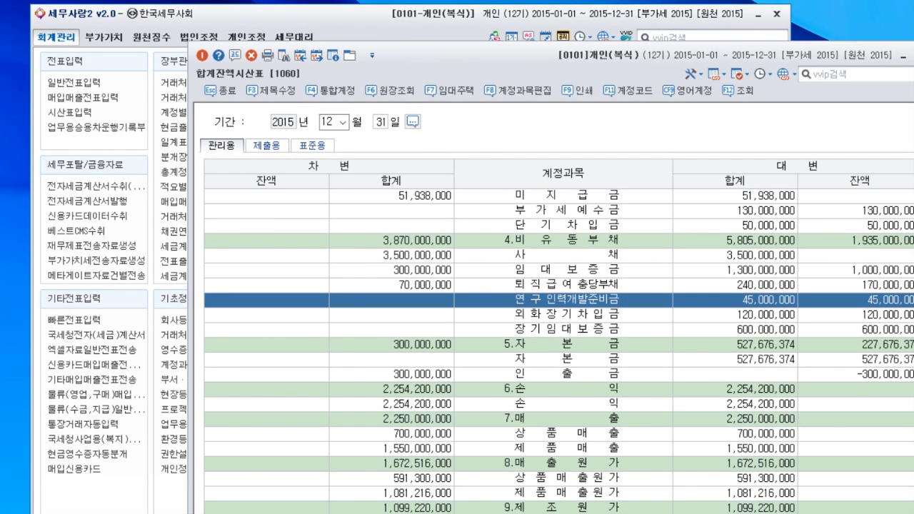
key("Escape")
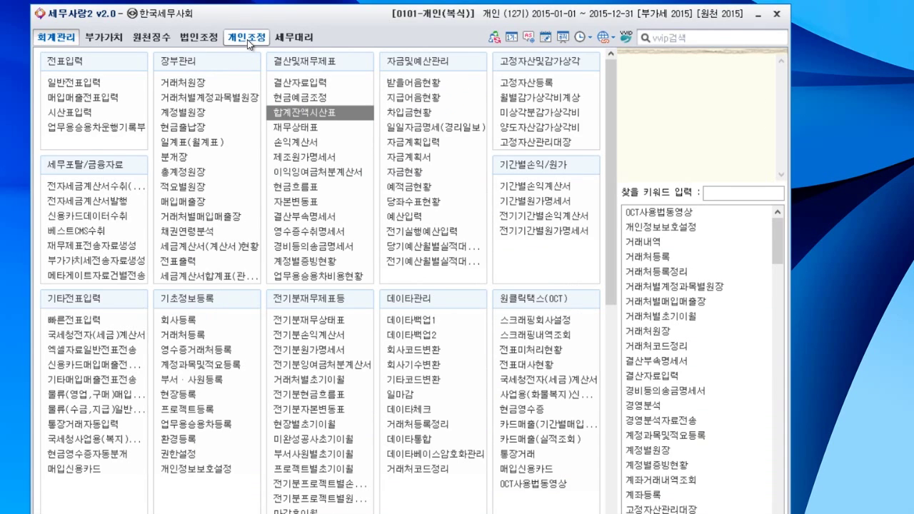
- Open the 연구·인력개발준비금조정명세서 for individual adjustment and review the 2012 row's 설정액, 연구 및 인력개발 소요자금 상당액 and 기타 amounts
left_click(247, 39)
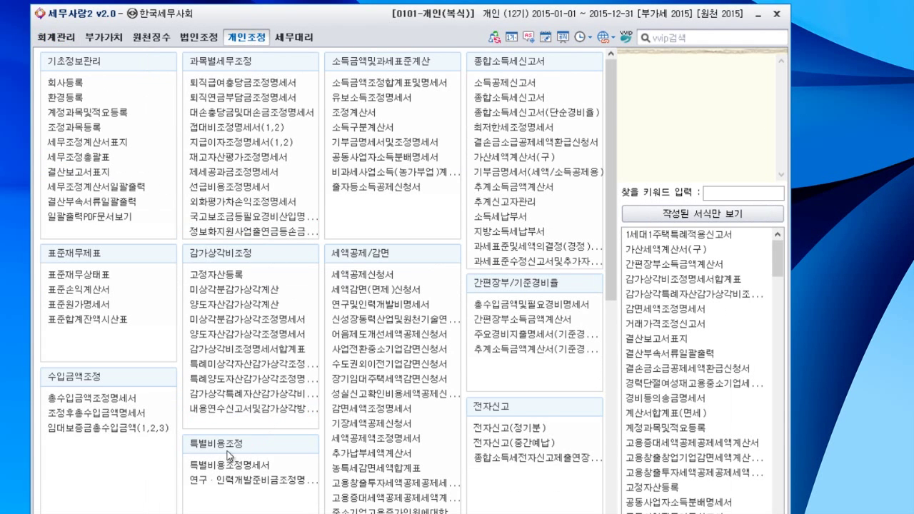
left_click(243, 485)
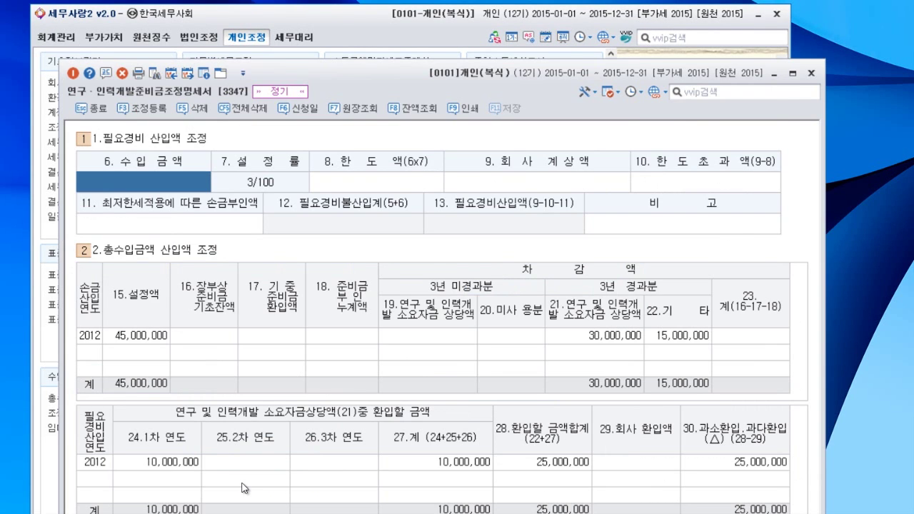
left_click_drag(414, 71, 411, 28)
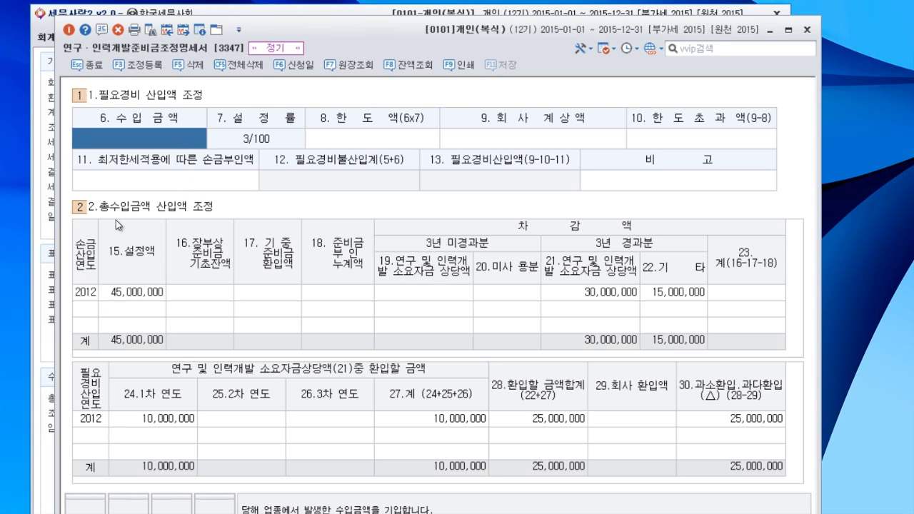
left_click(91, 298)
left_click(127, 298)
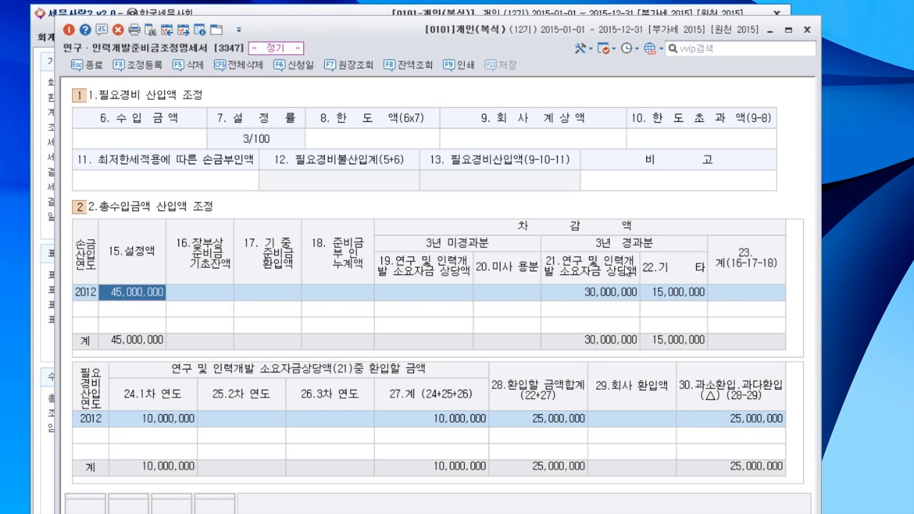
left_click(613, 293)
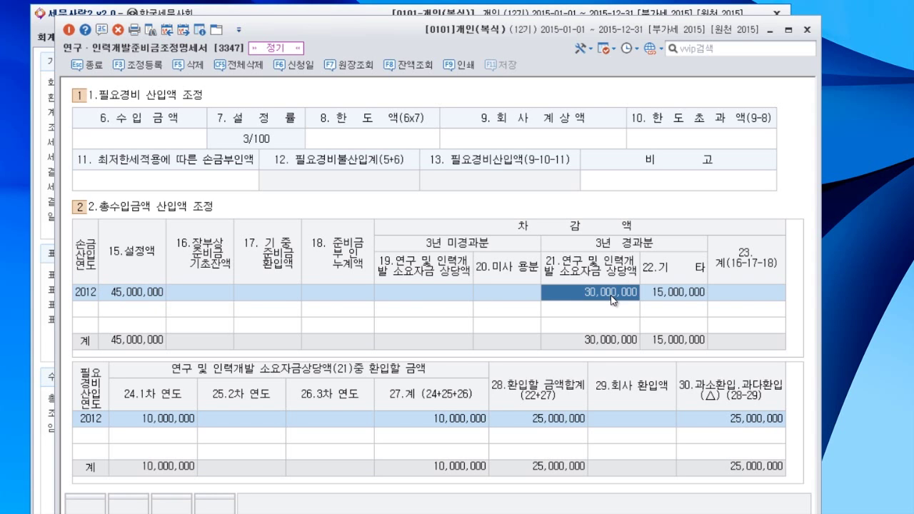
left_click(674, 295)
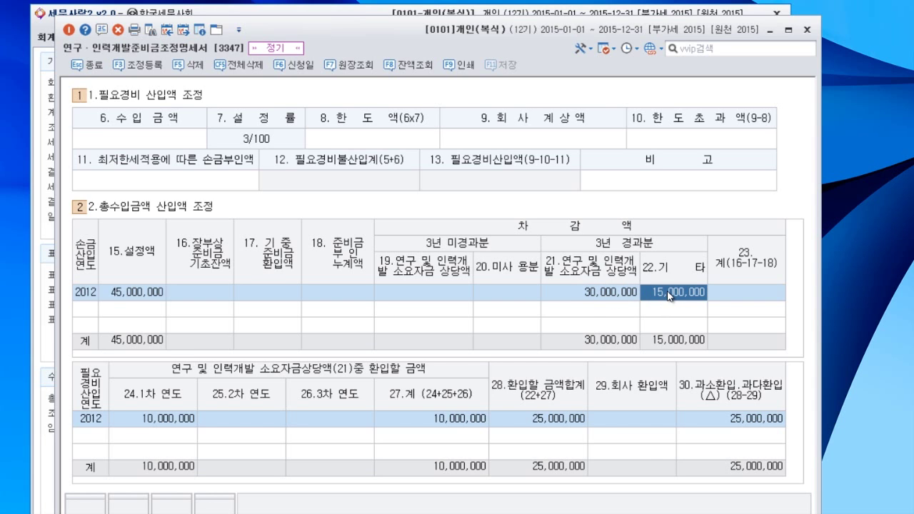
- Clear the 2012 row's 24.1차 연도 reversal amount and re-enter it as 10,000,000, leaving 29.회사 환입액 blank
left_click(181, 425)
key("BackSpace")
key("Return")
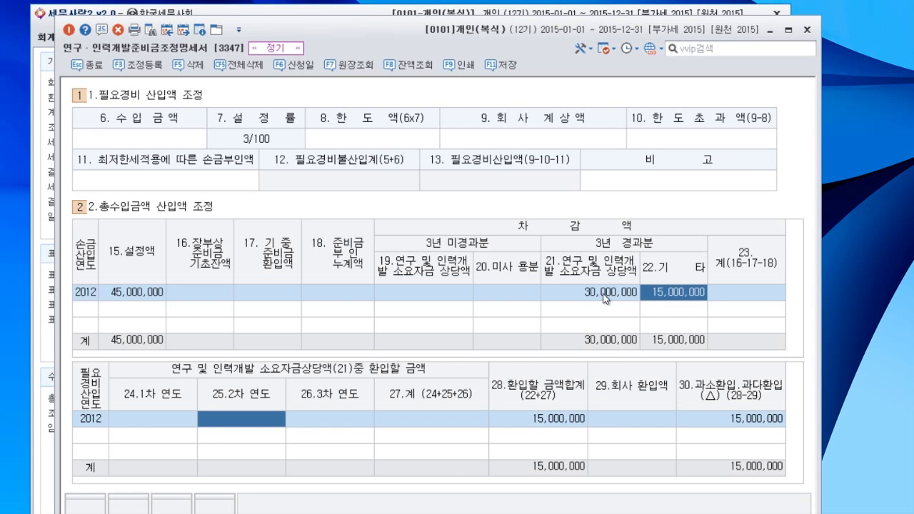
left_click(166, 422)
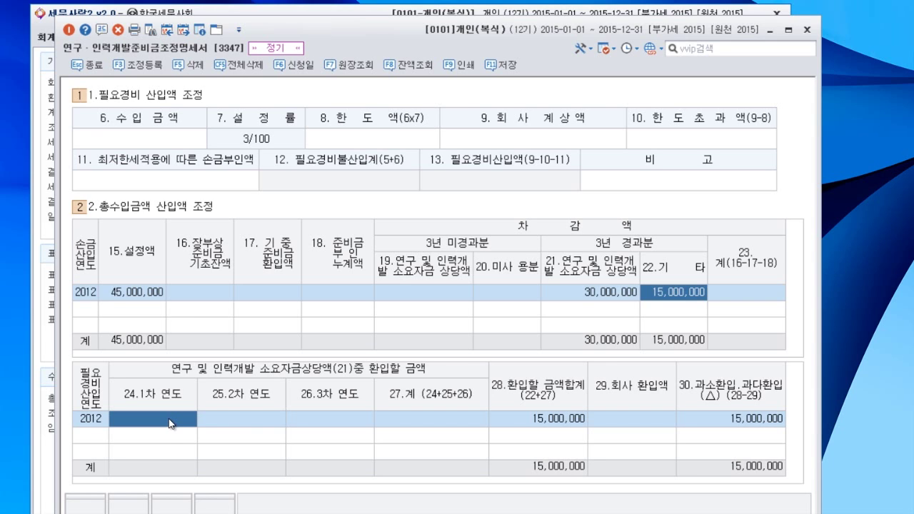
type("10000000")
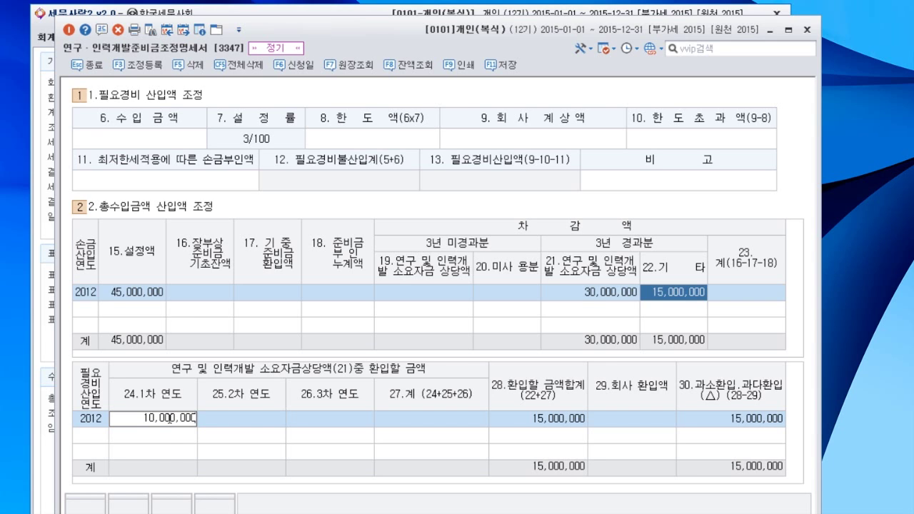
key("Return")
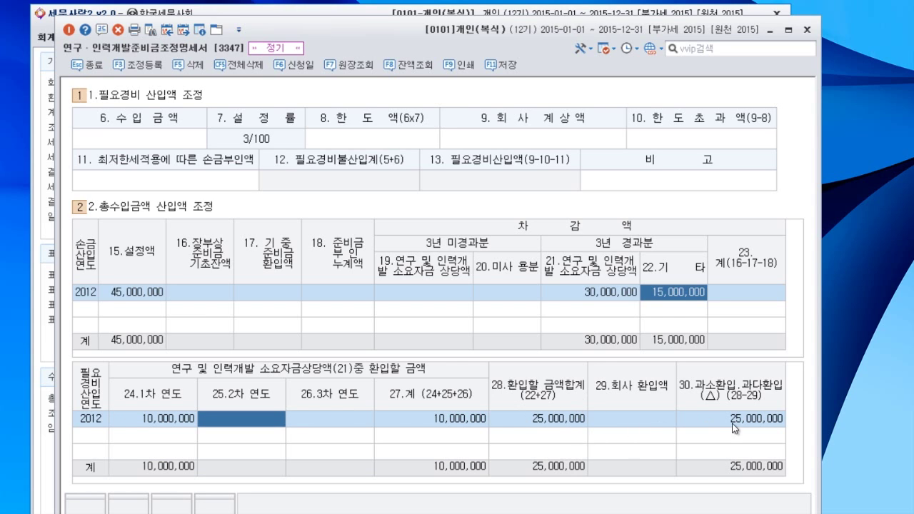
left_click(662, 422)
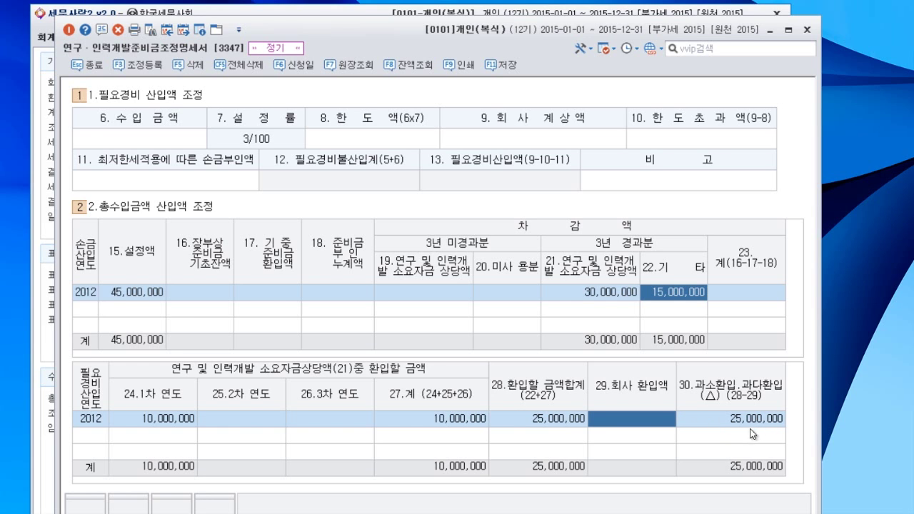
- Review the 연구및인력개발준비금환입 entry and its 소득명세 in the adjustment registration, and close the reserve adjustment statement
left_click(146, 66)
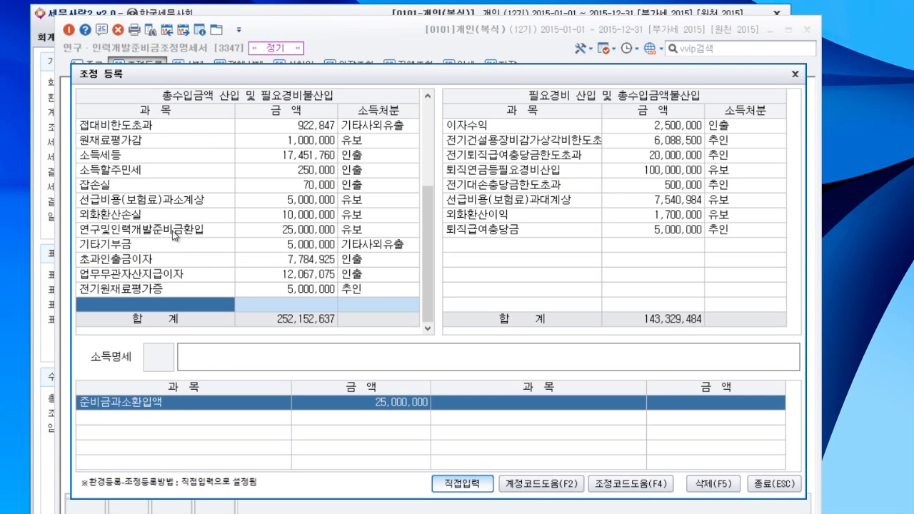
left_click(171, 231)
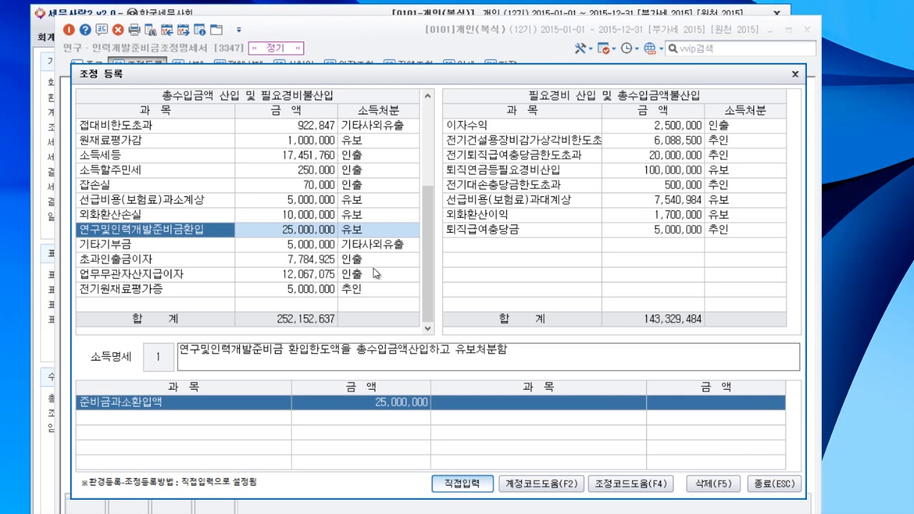
left_click(770, 486)
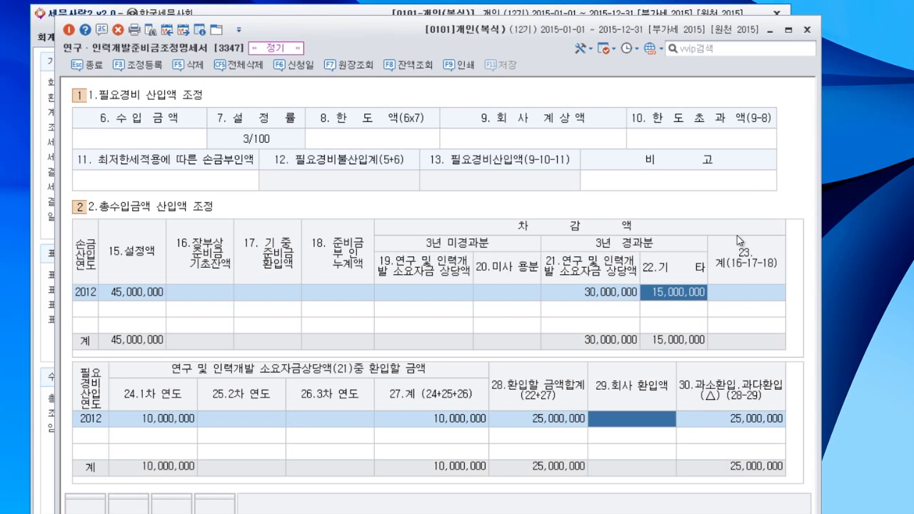
left_click(807, 32)
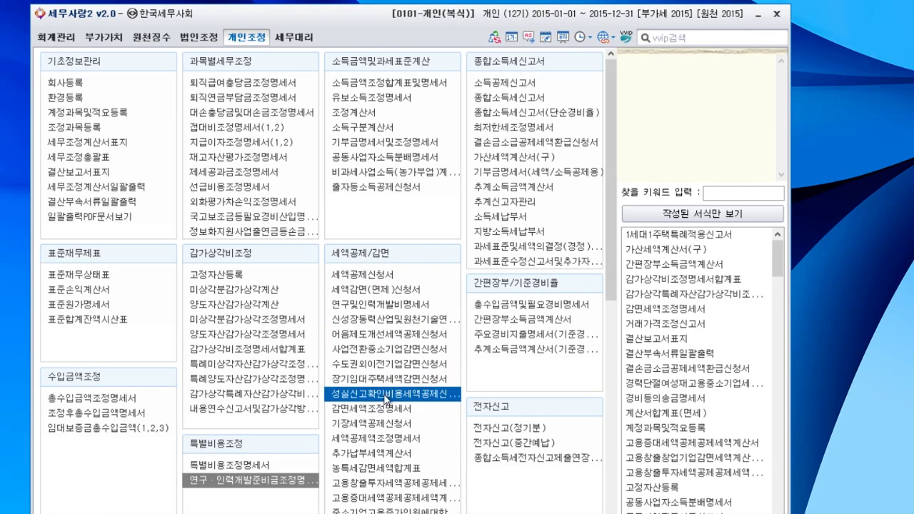
- Open the 추가납부세액계산서 and confirm 402 연구및인력개발준비금 as the 구분 of the 준비금환입액 row
left_click(385, 461)
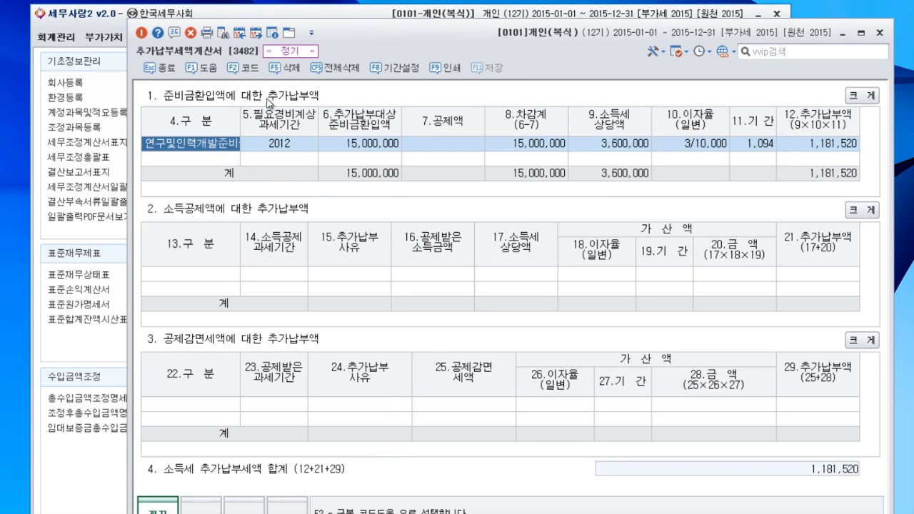
left_click_drag(445, 47, 355, 47)
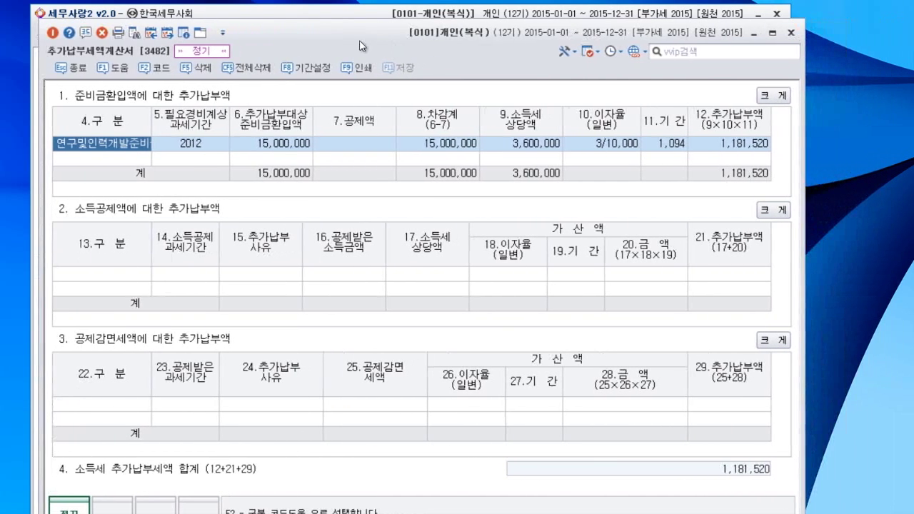
double_click(99, 148)
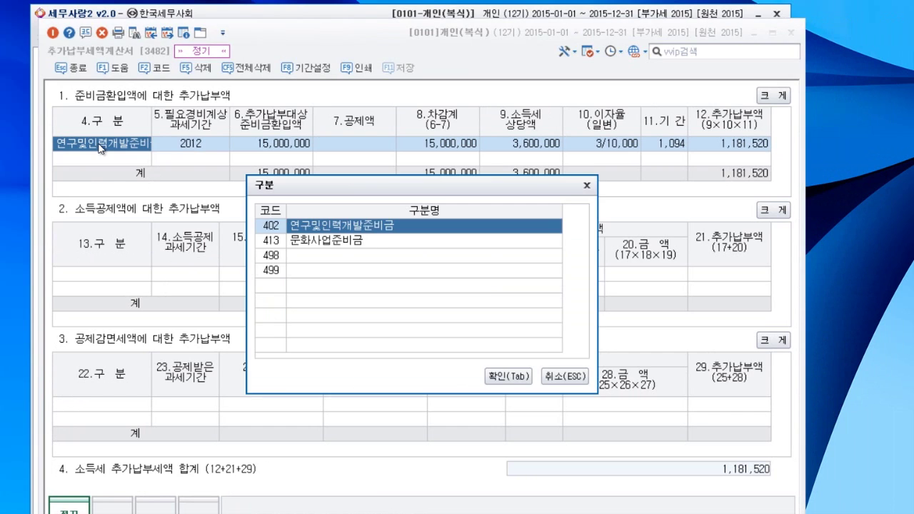
left_click(508, 376)
- Check the row's tax year, reversal amount and income tax, confirm its period as 2013-01-01 to 2015-12-31, and close the statement
left_click(206, 143)
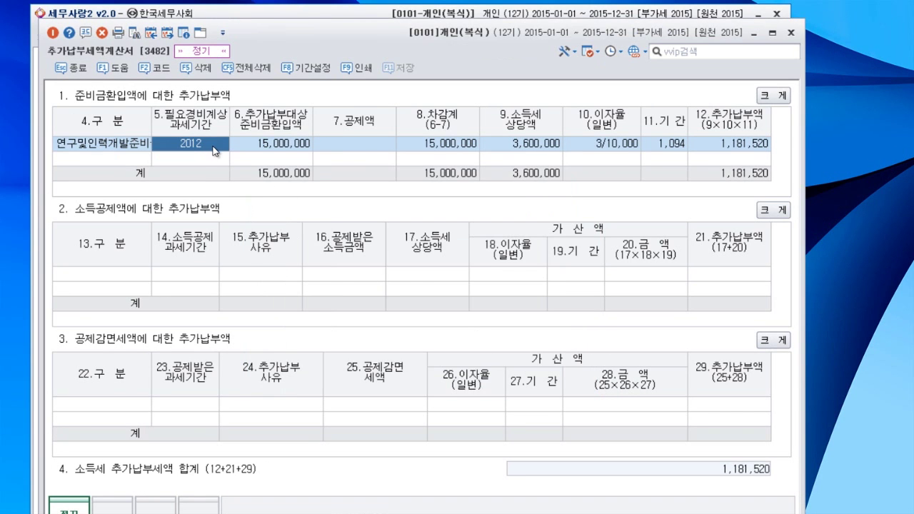
left_click(289, 150)
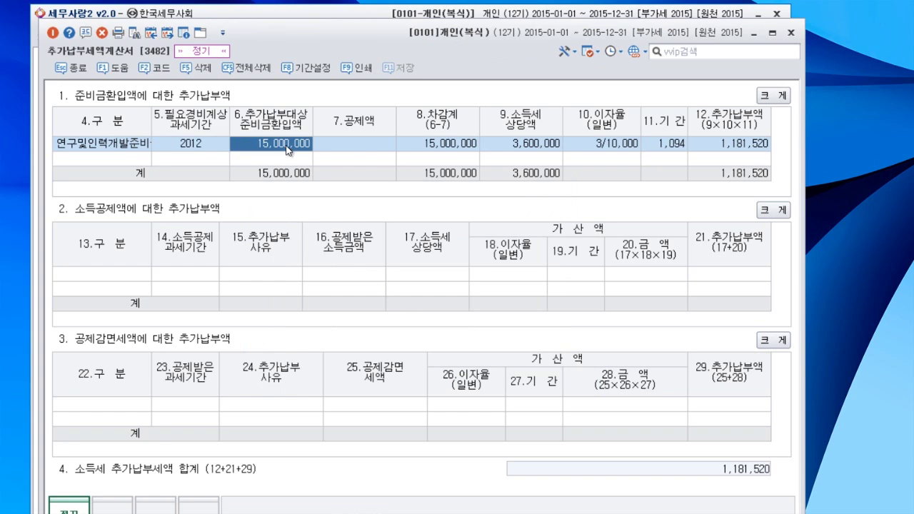
left_click(524, 145)
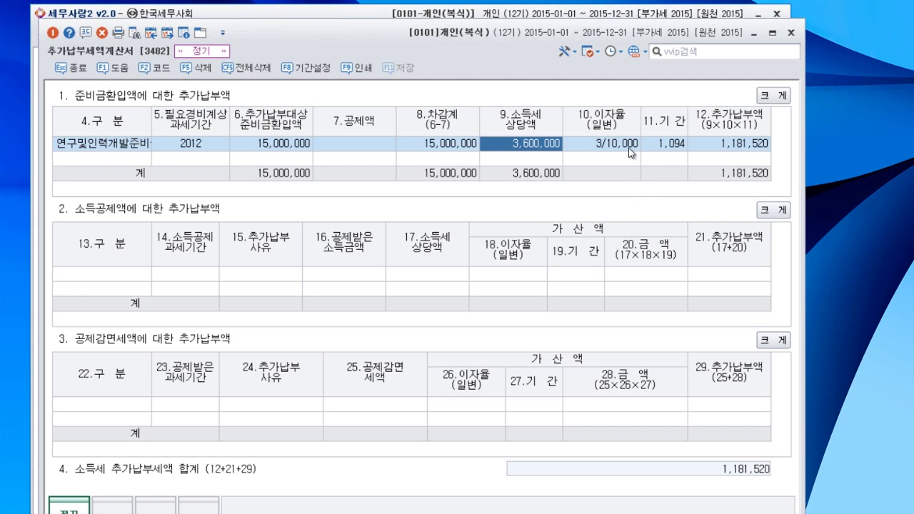
double_click(662, 144)
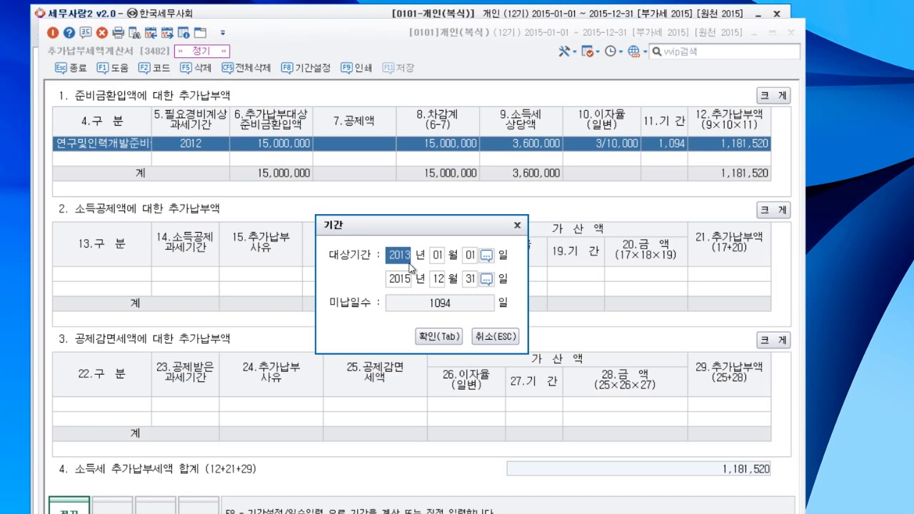
left_click(440, 338)
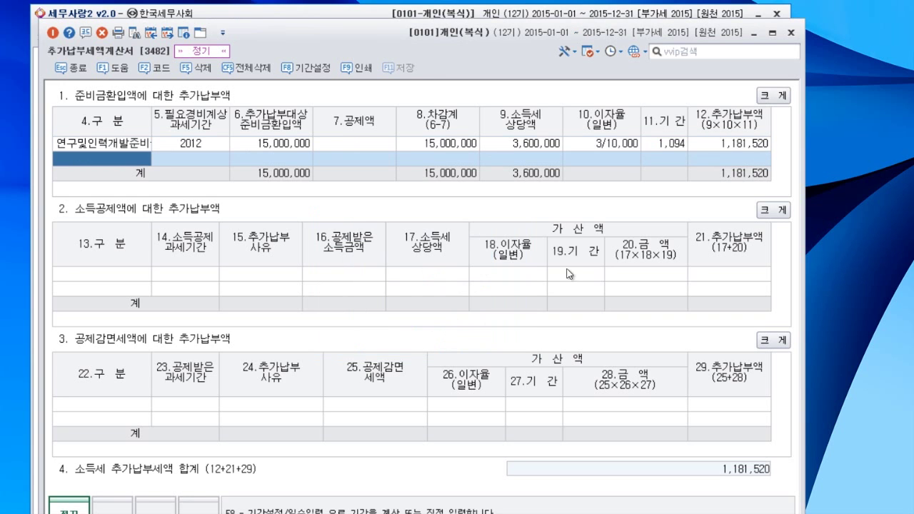
double_click(740, 145)
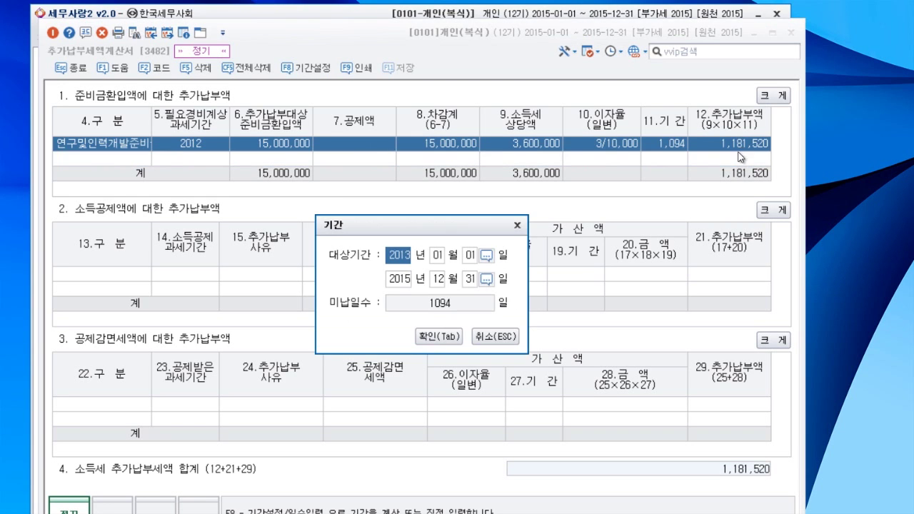
left_click(517, 226)
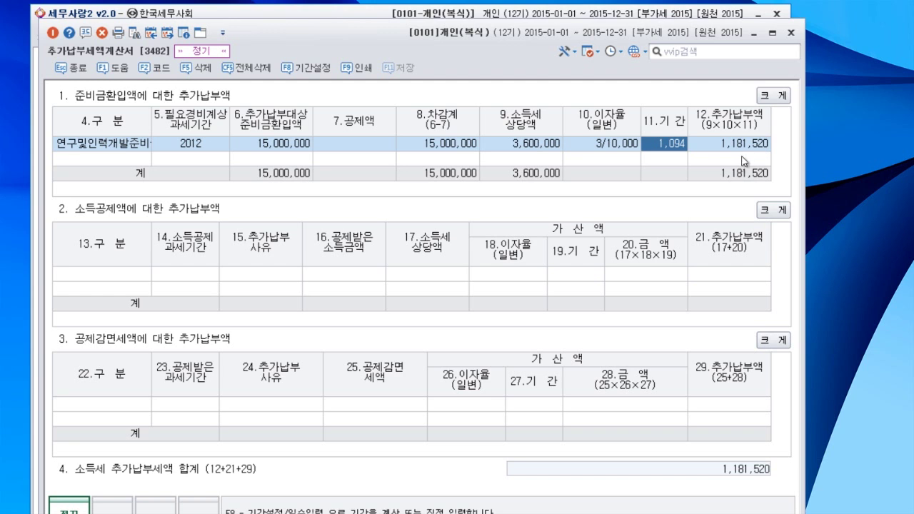
left_click(791, 34)
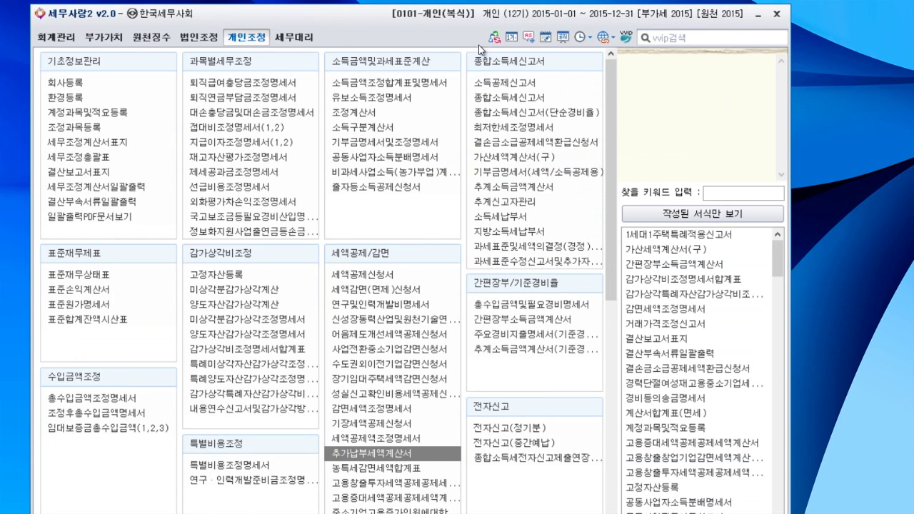
- In the 종합소득계산 section of the 종합소득세신고서, enter 1,181,520 as the 종합소득세 amount for 28.추가납부세액
left_click(518, 98)
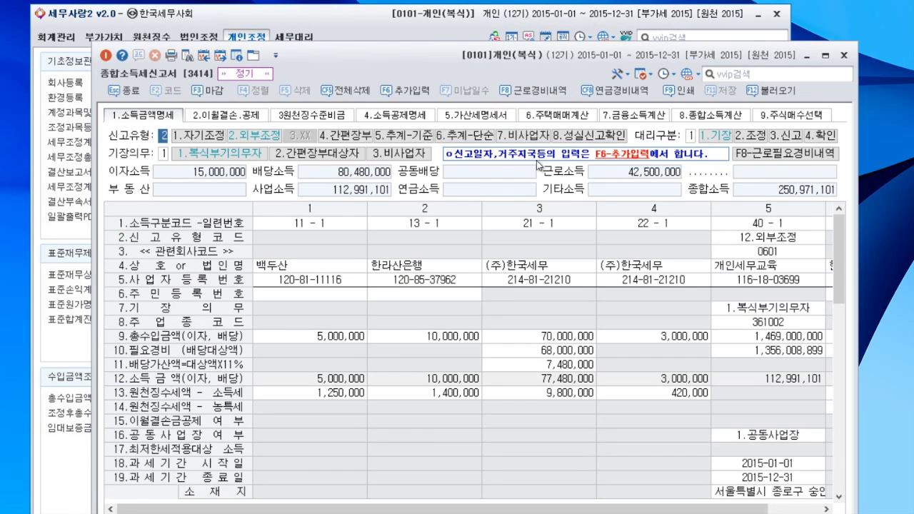
left_click(720, 117)
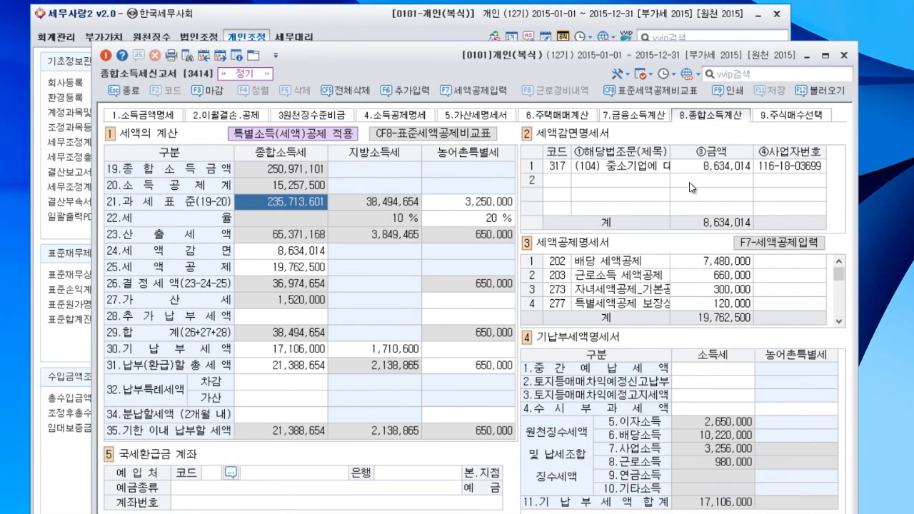
left_click(285, 319)
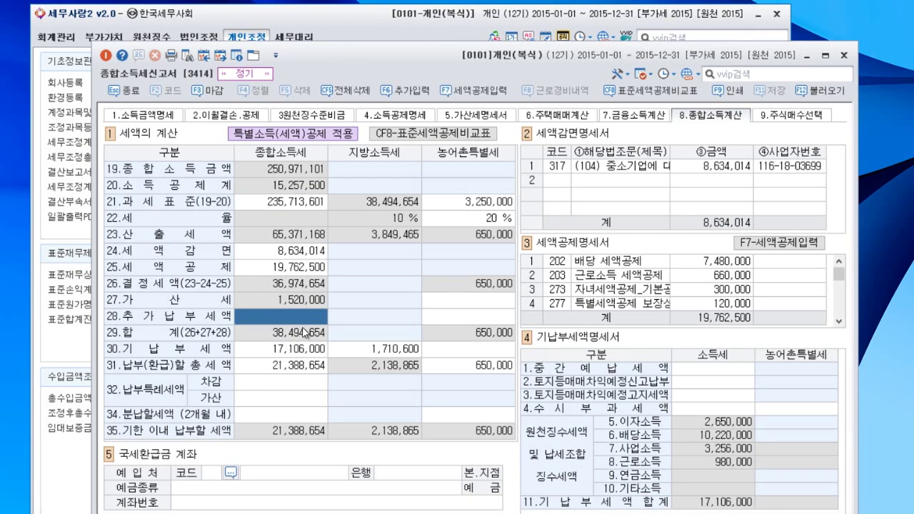
type("1,181,520")
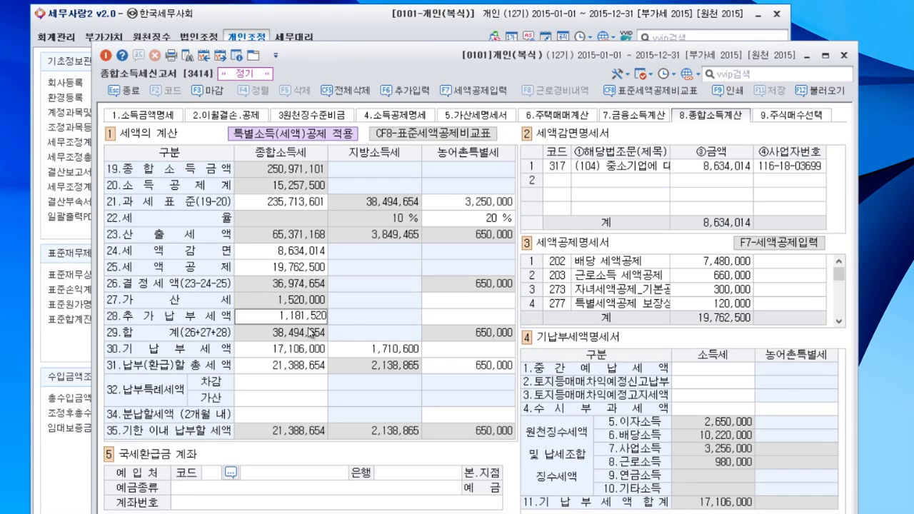
key("Return")
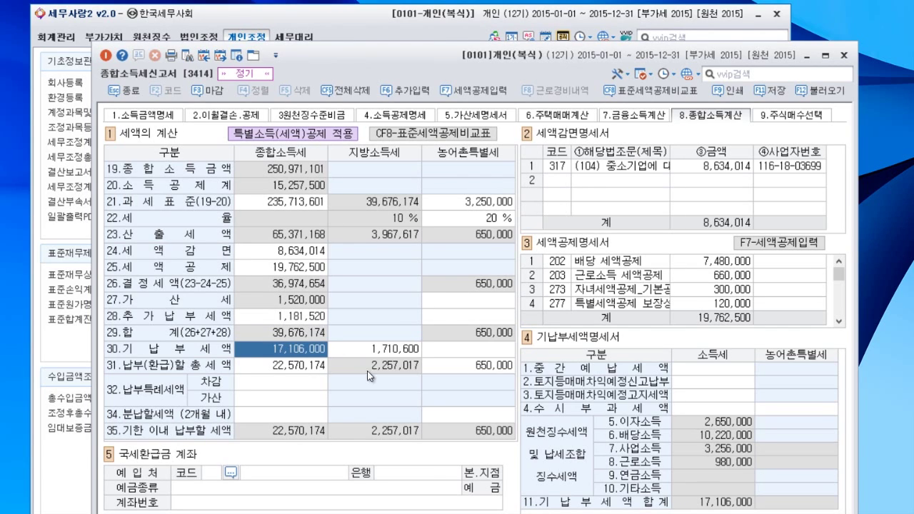